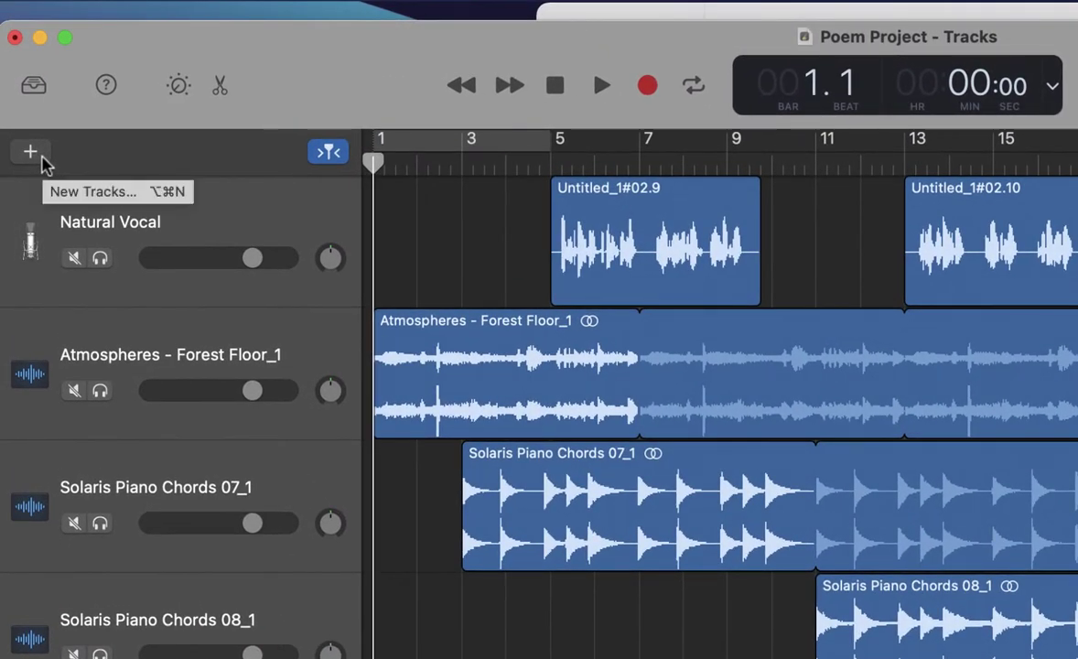
Step: Add a Software Instrument track to the project and hide the Smart Controls
click(42, 159)
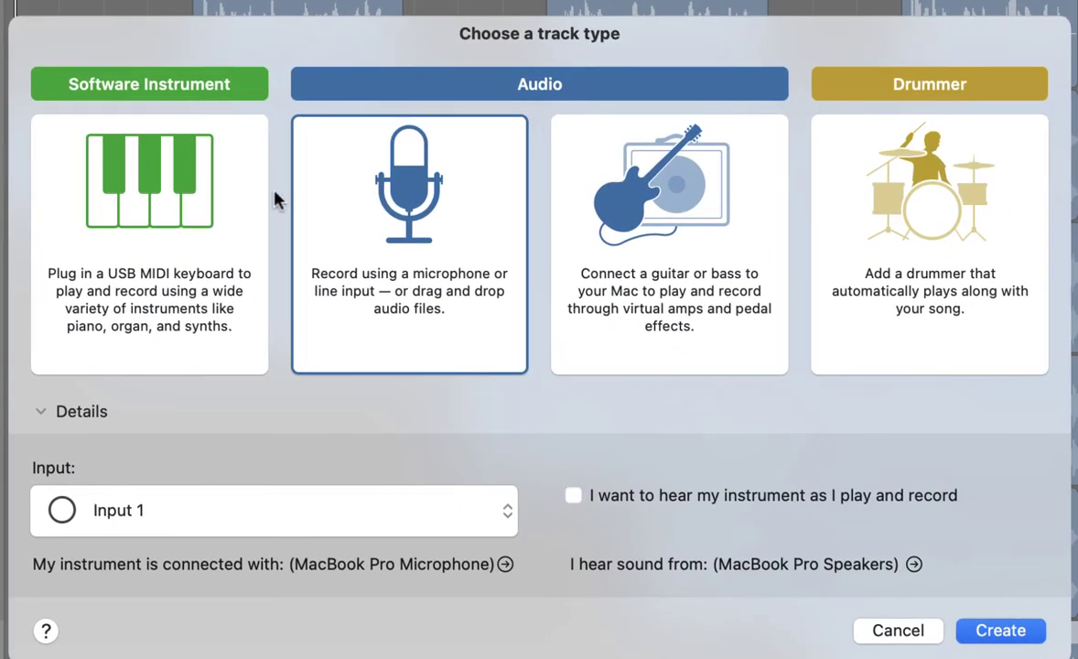
click(236, 203)
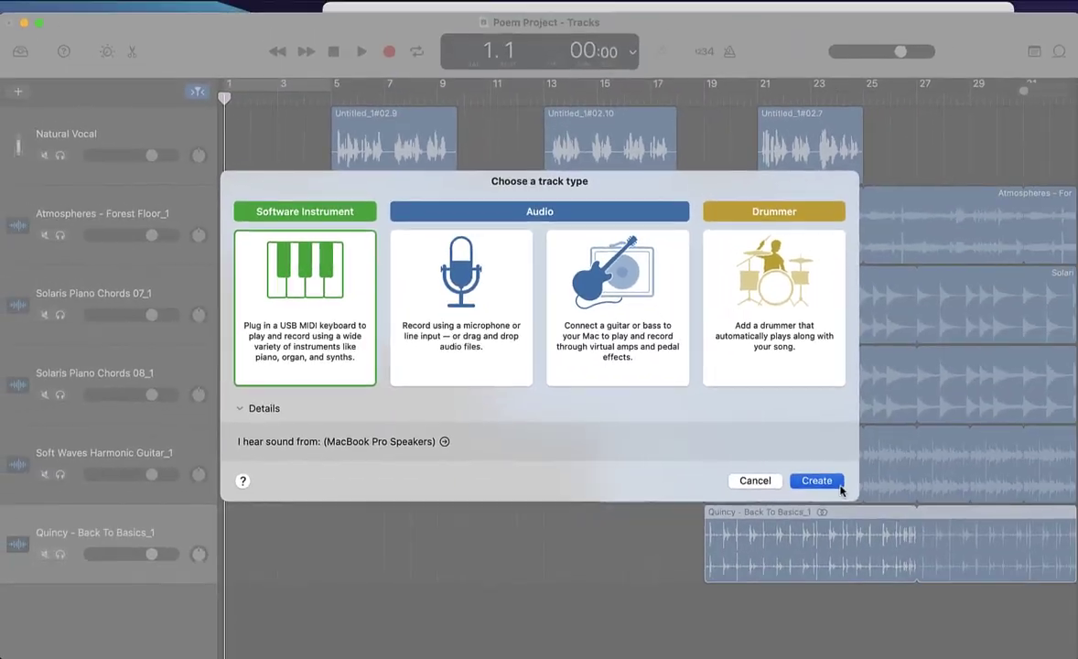
click(840, 486)
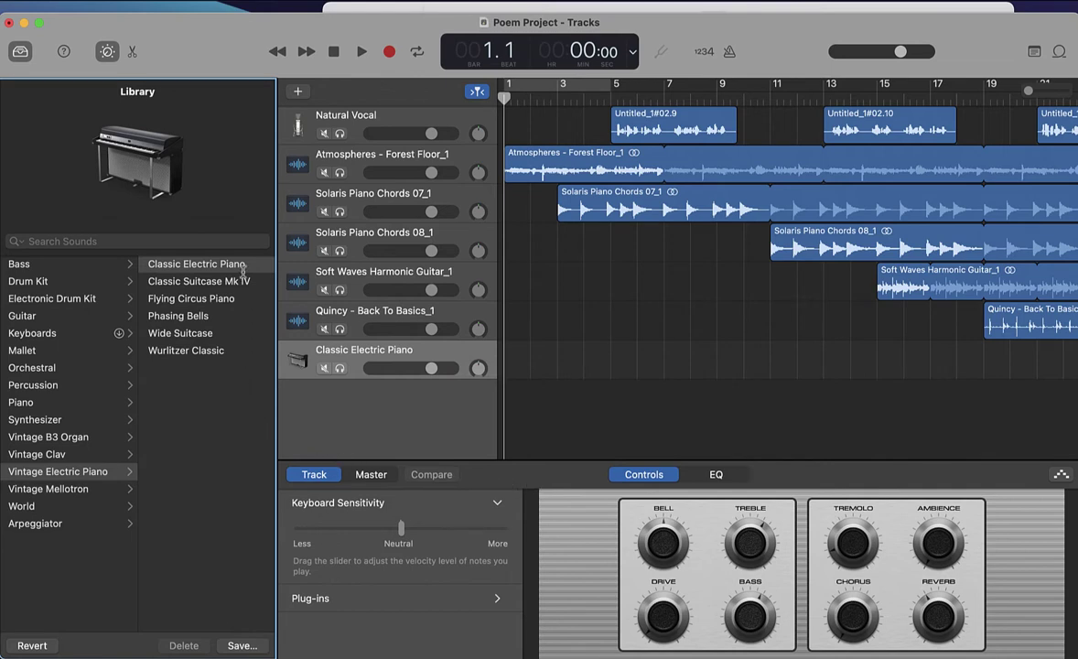
mouse_move(210, 158)
click(107, 53)
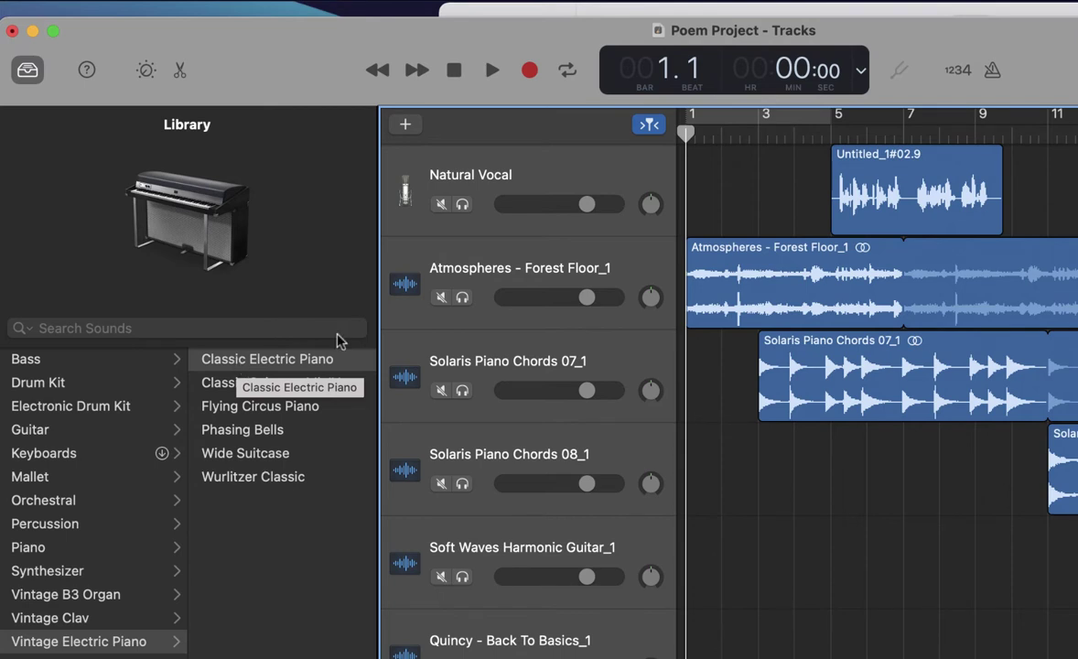
Step: Show the Musical Typing keyboard and try the notes C, E, G and F on the Classic Electric Piano
click(523, 0)
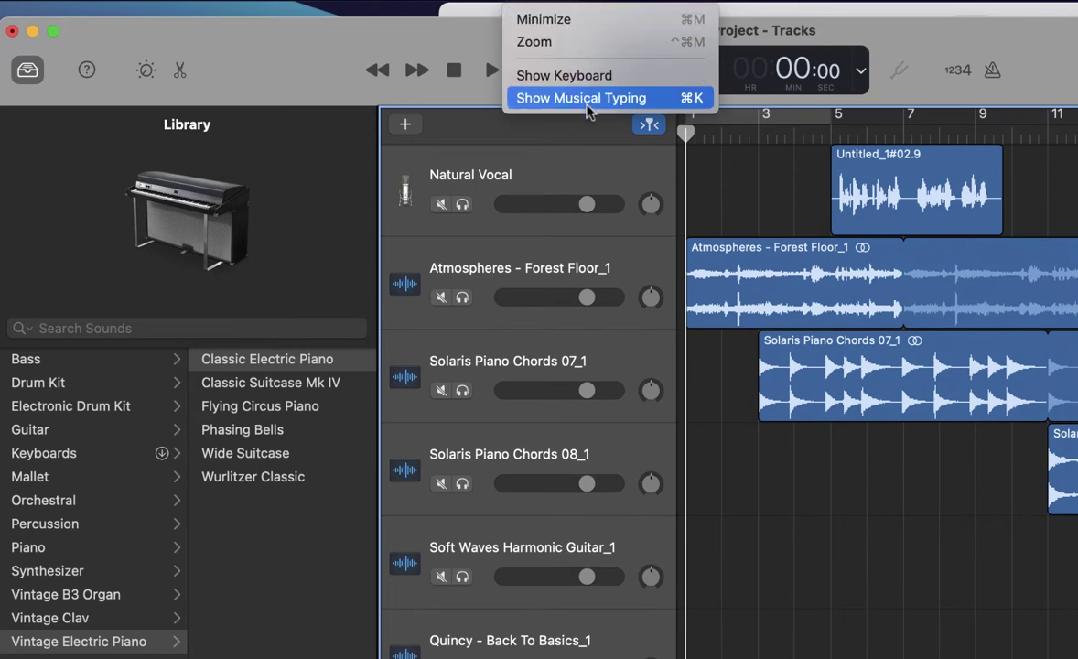
click(692, 98)
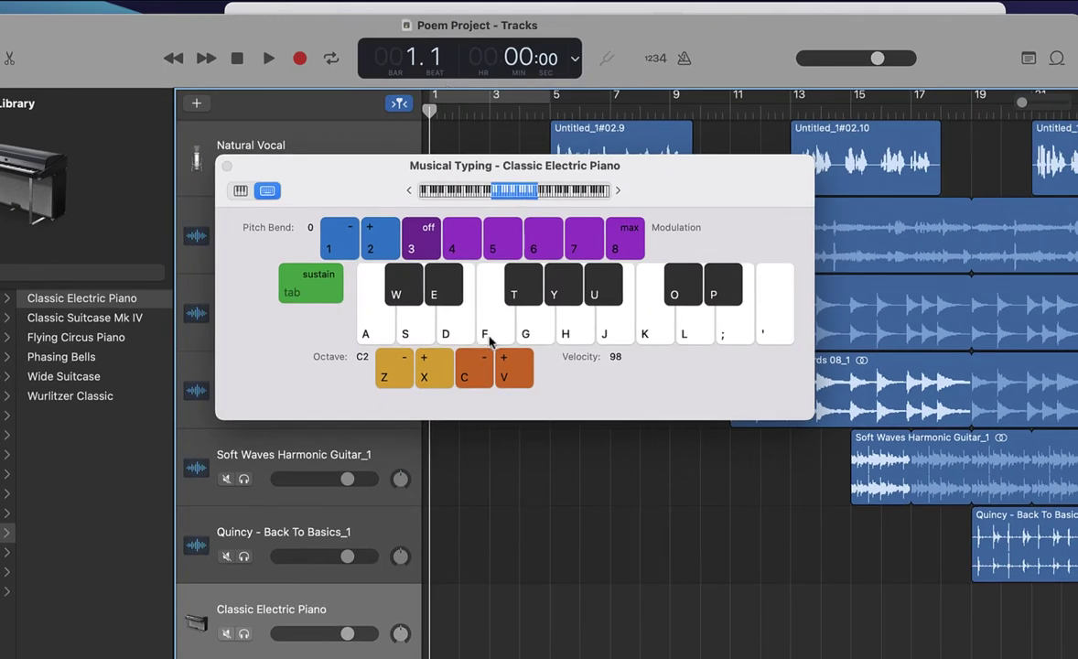
click(389, 340)
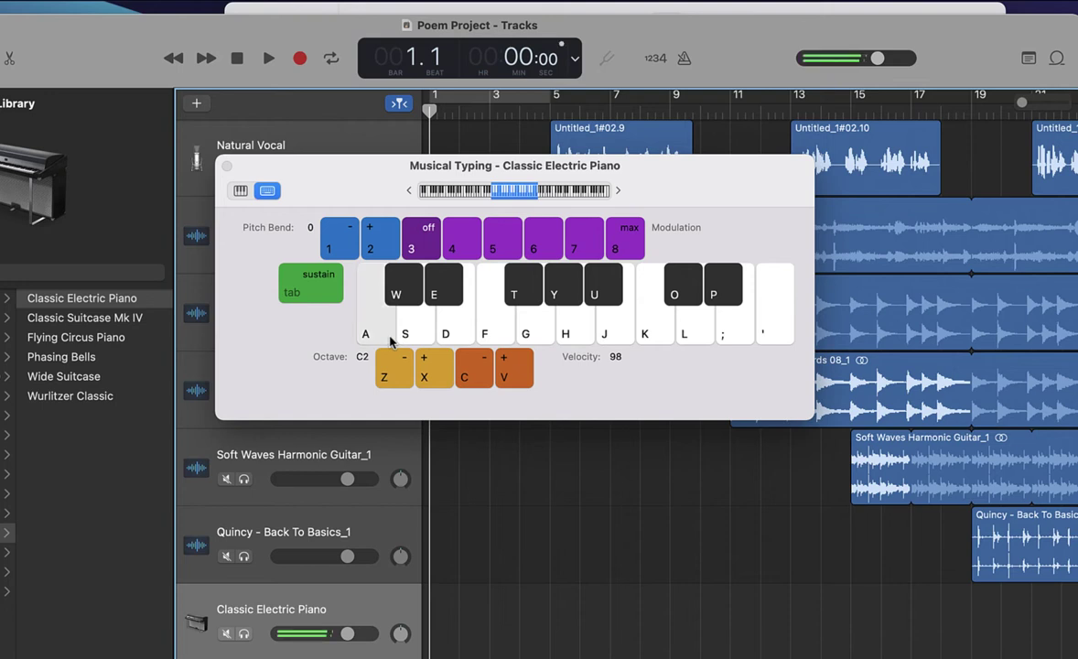
key(d)
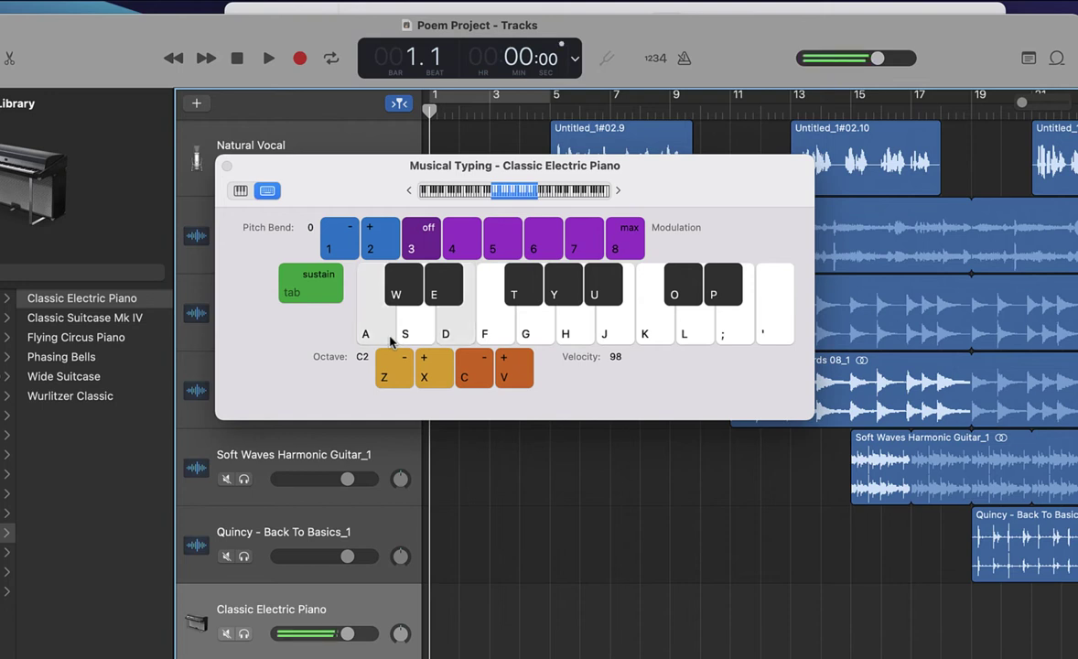
key(g)
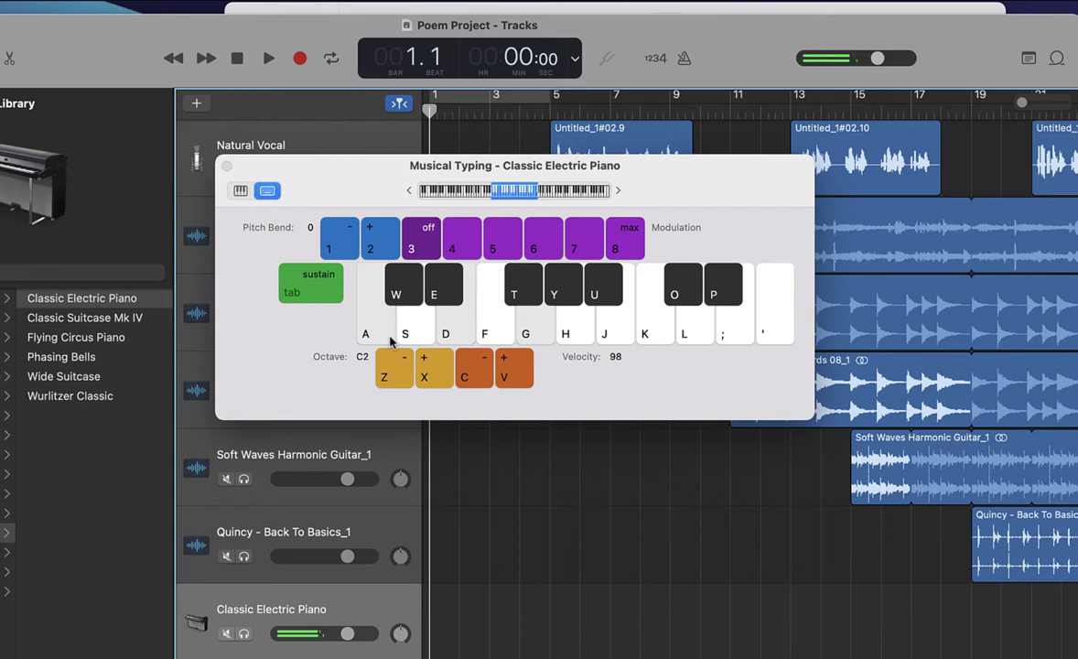
key(f)
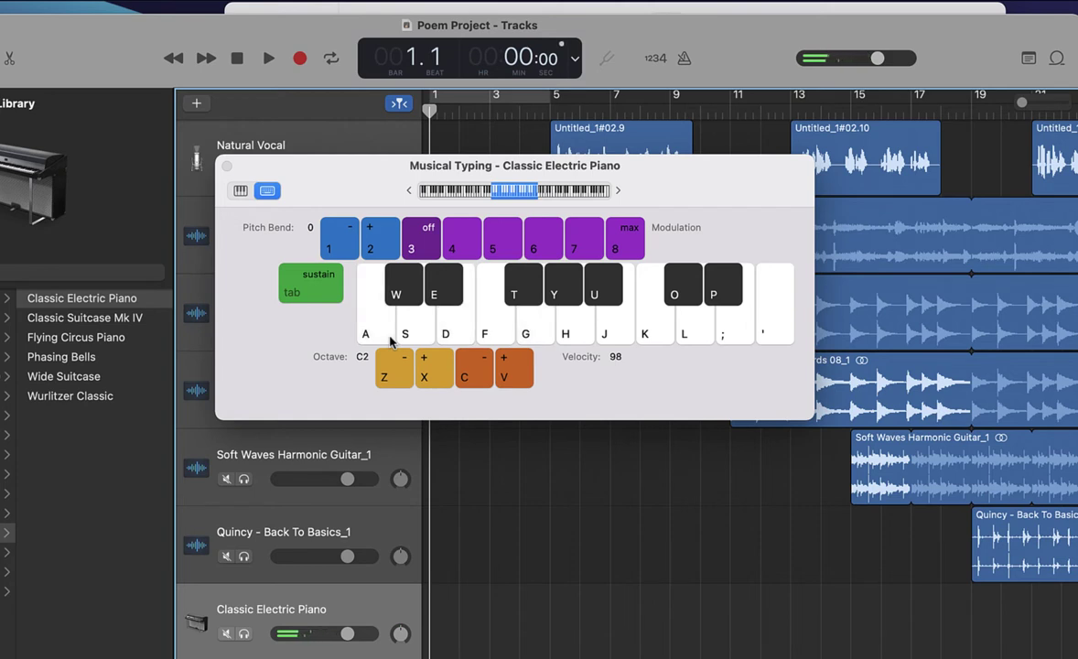
Step: Audition the Classic Electric Piano sound by playing alternating C-E-G and C-F-A chords with Musical Typing
key(a)
key(d)
key(g)
key(g)
key(a)
key(f)
key(h)
key(a)
key(d)
key(g)
key(f)
key(h)
key(d)
key(g)
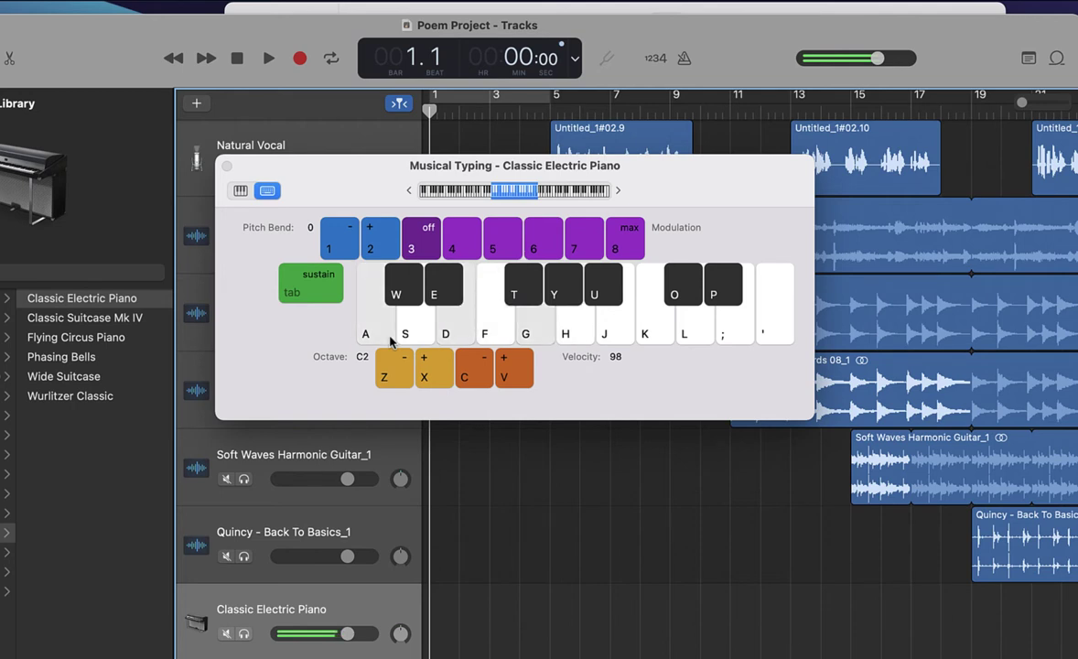
key(a)
key(d)
key(g)
key(a)
key(d)
key(g)
key(a)
key(f)
key(h)
key(a)
key(d)
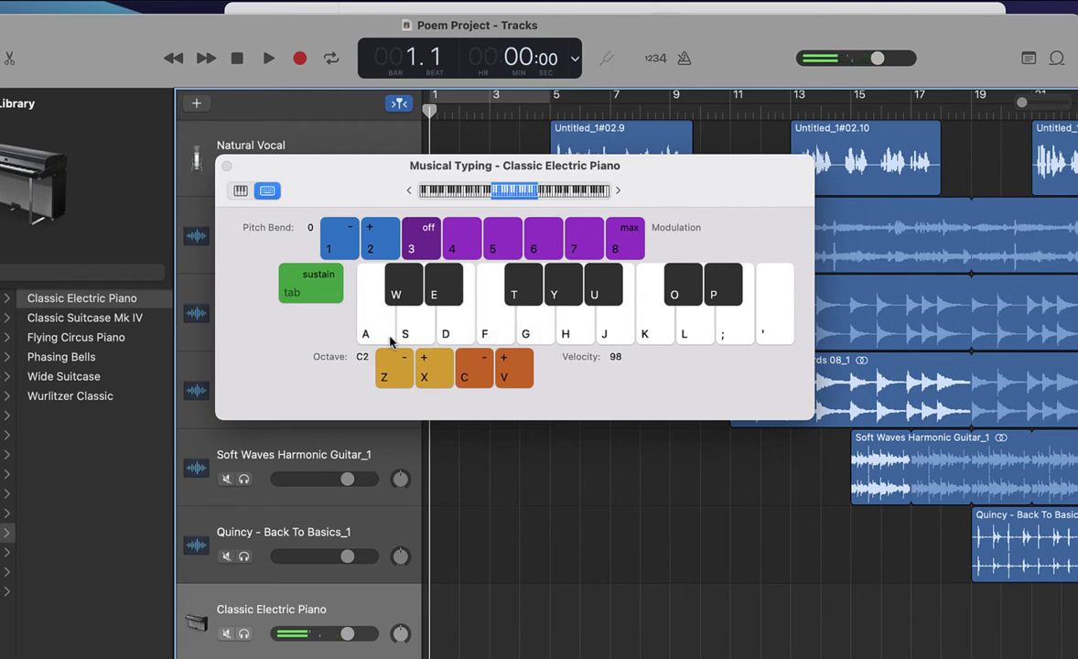
Step: Change the new track's sound to Wurlitzer Classic and try a few chords on it
click(97, 400)
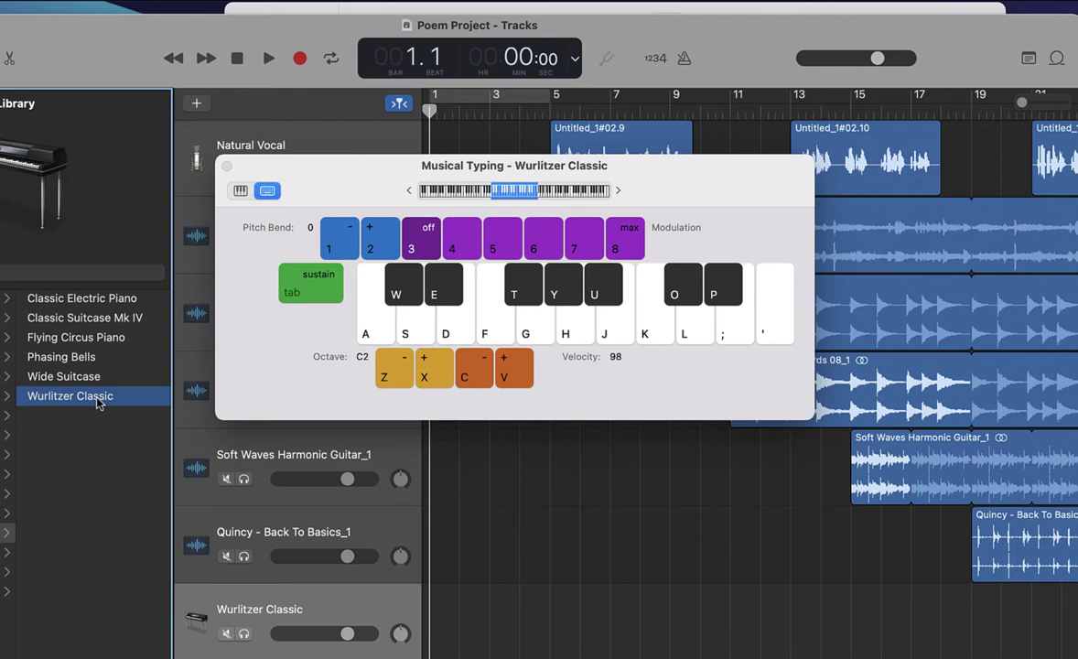
key(a)
key(d)
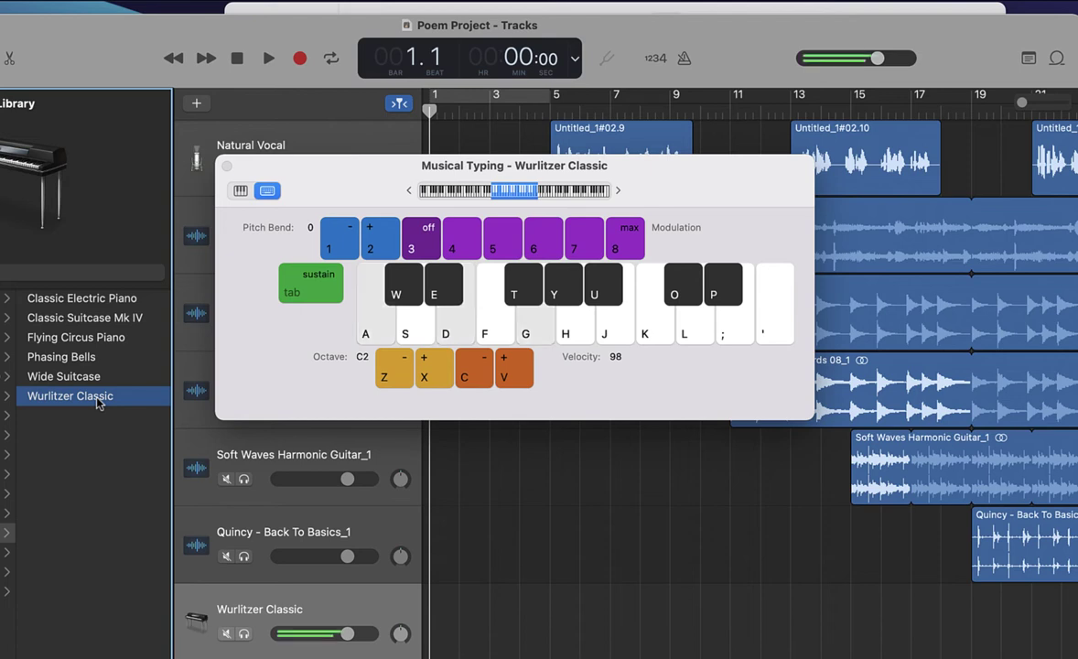
key(a)
key(f)
key(g)
key(a)
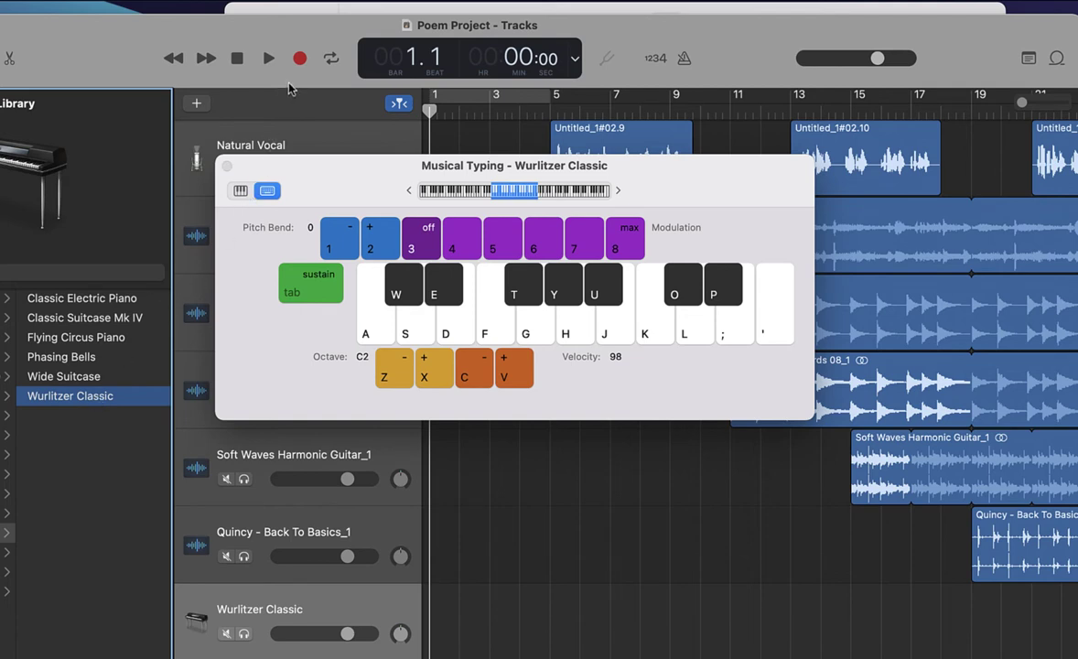
Step: Move the Musical Typing window clear of the track controls and solo the Wurlitzer Classic track
drag(279, 173, 350, 172)
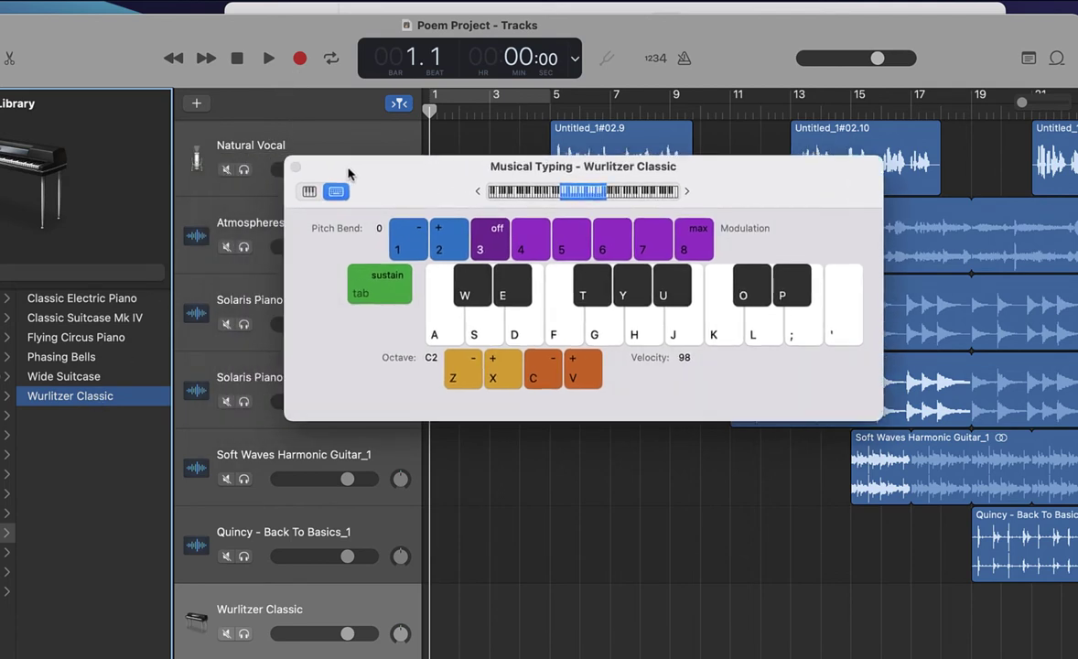
click(243, 634)
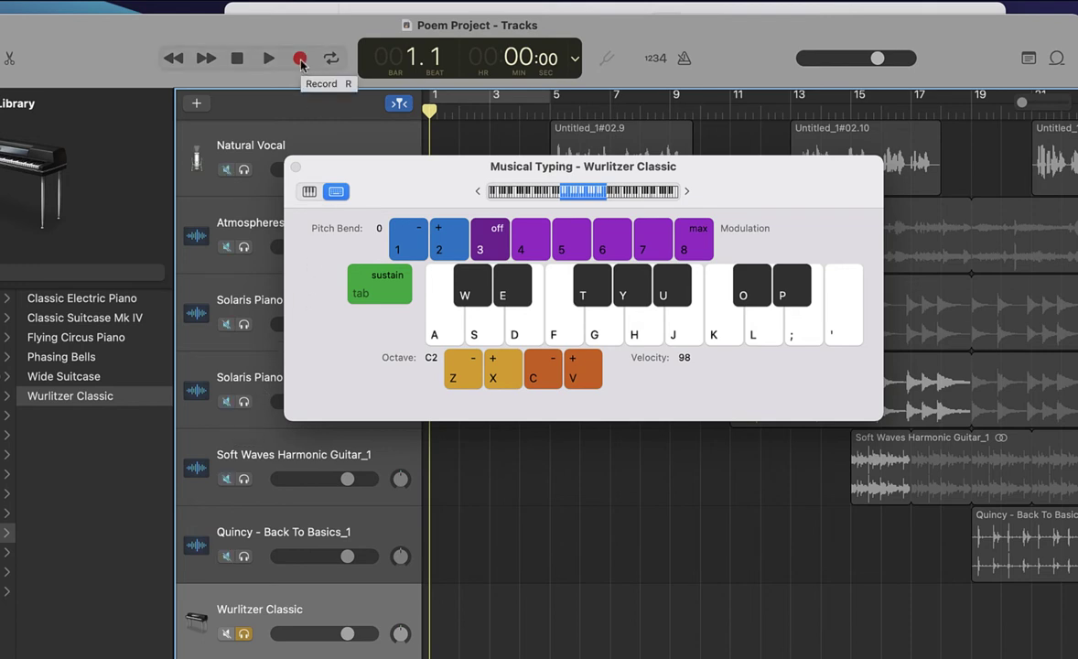
Step: Record C-E-G and C-F-A chords on the Wurlitzer Classic track from bar 1 to about bar 7
click(300, 60)
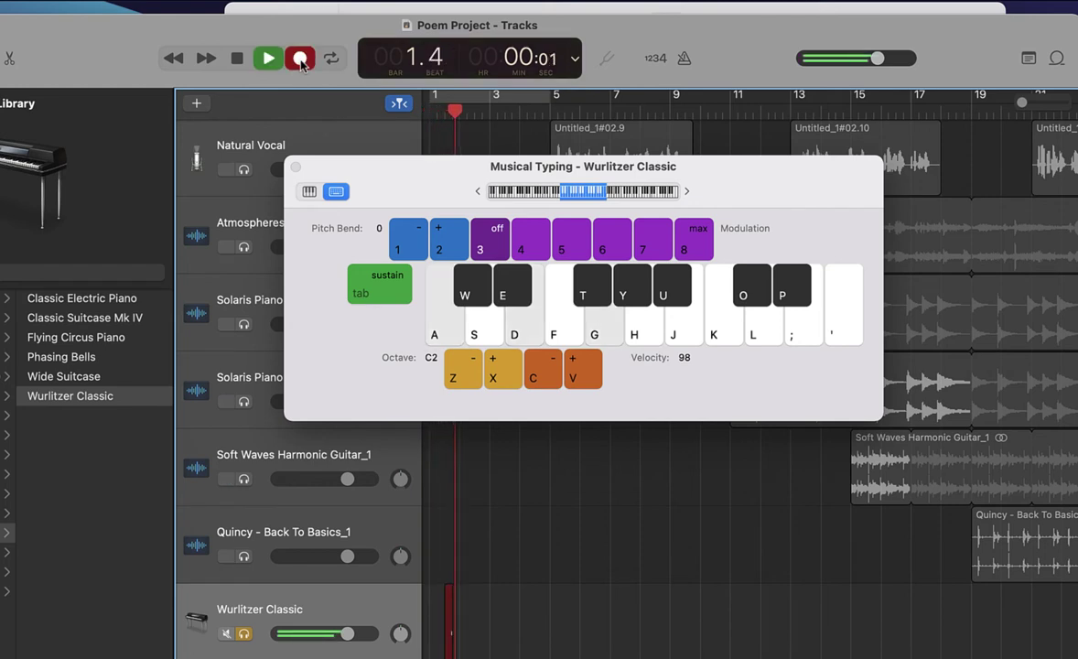
key(g)
key(a)
key(f)
key(h)
key(f)
key(h)
key(a)
key(d)
key(g)
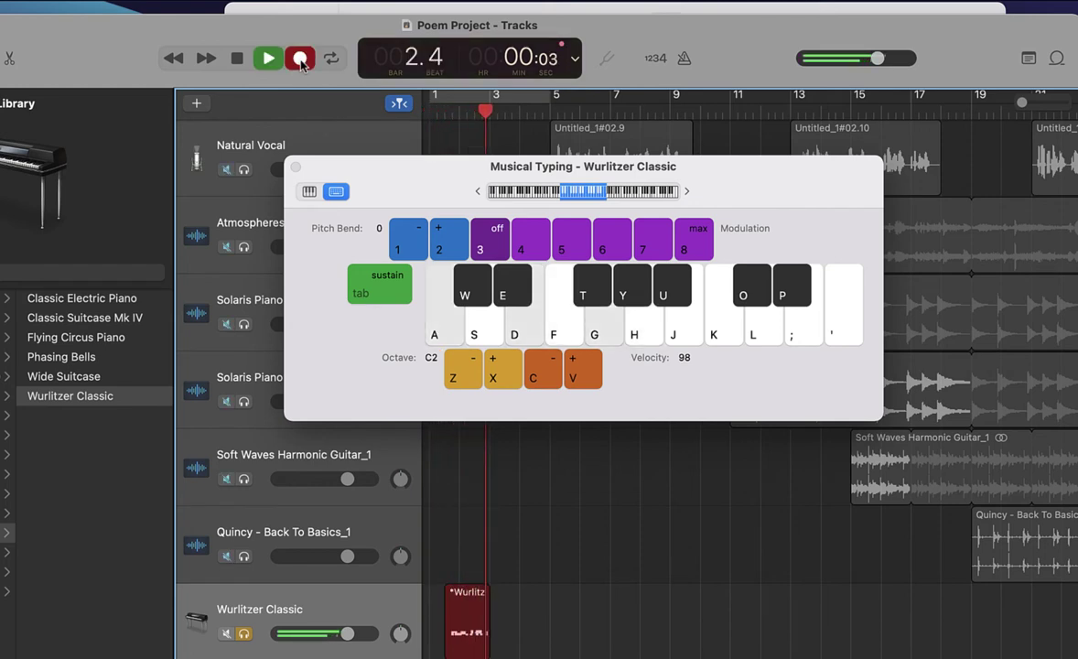
key(a)
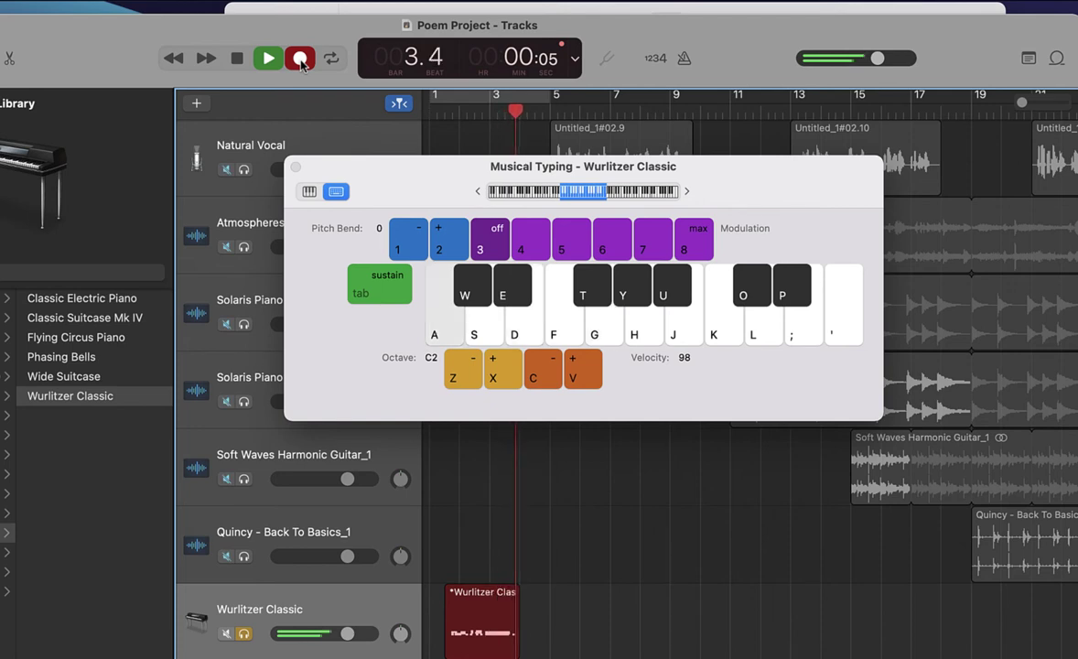
key(d)
key(g)
key(a)
key(d)
key(g)
key(g)
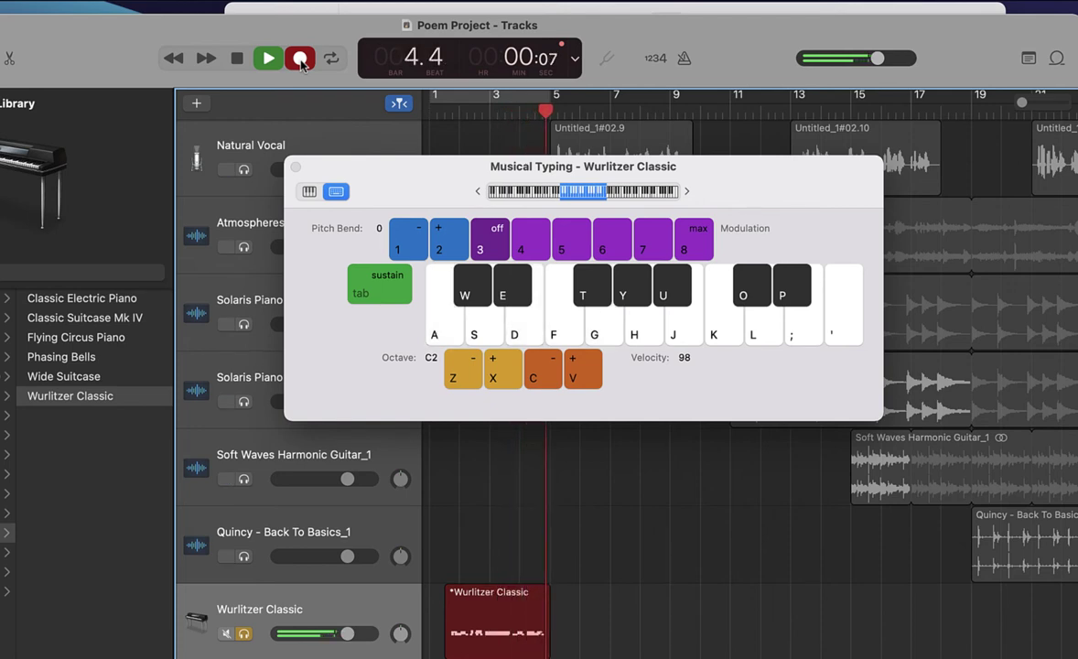
key(a)
key(f)
key(h)
key(g)
key(a)
key(d)
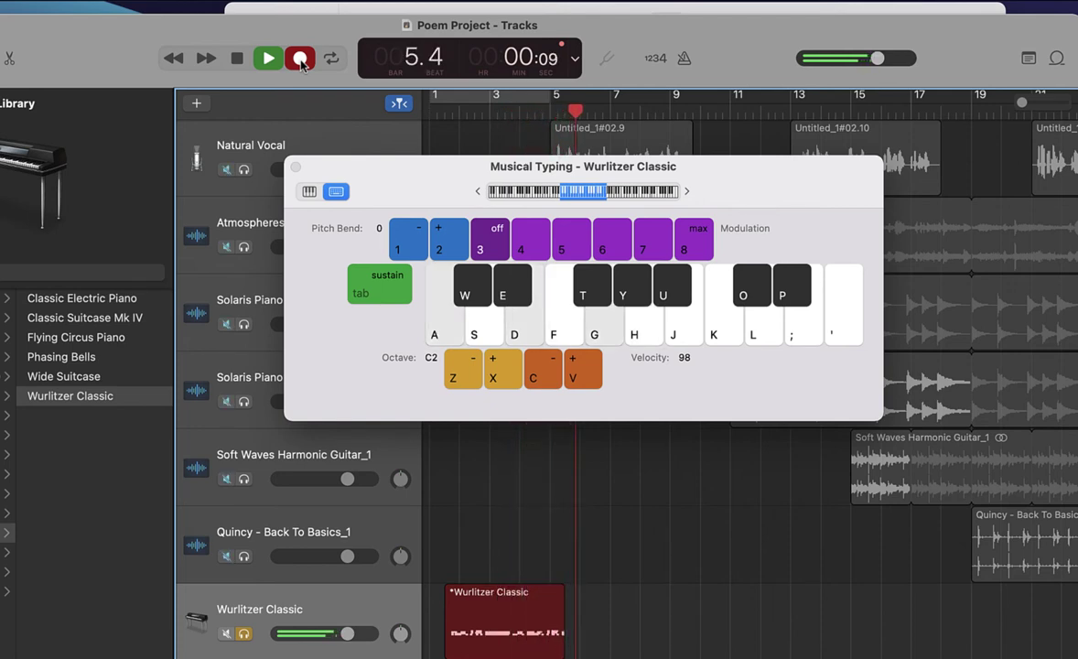
key(s)
key(f)
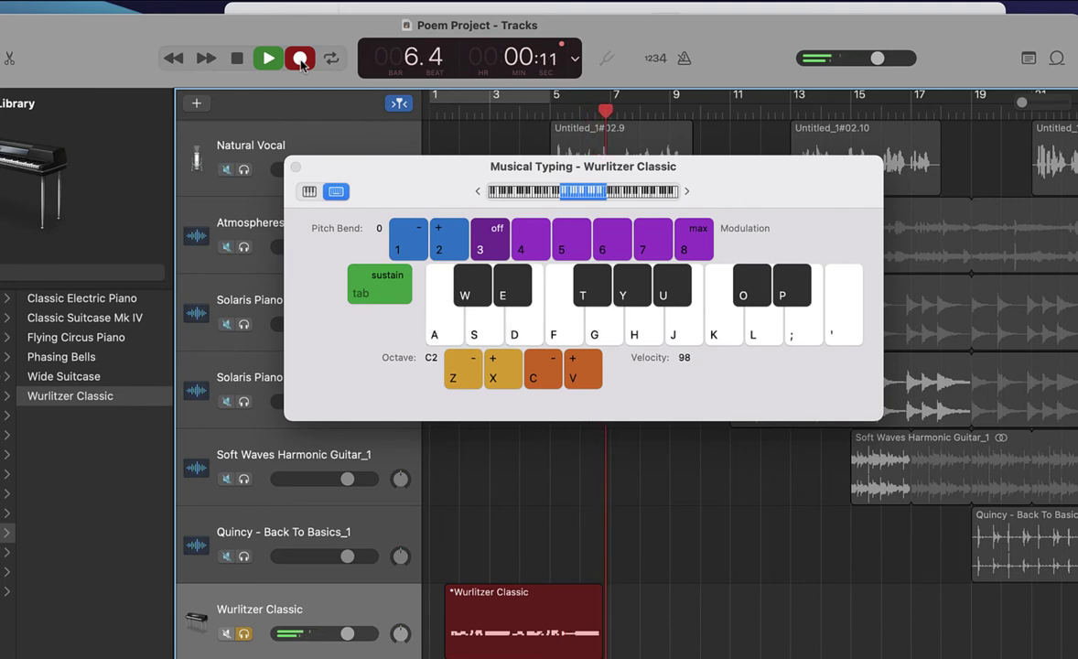
click(239, 58)
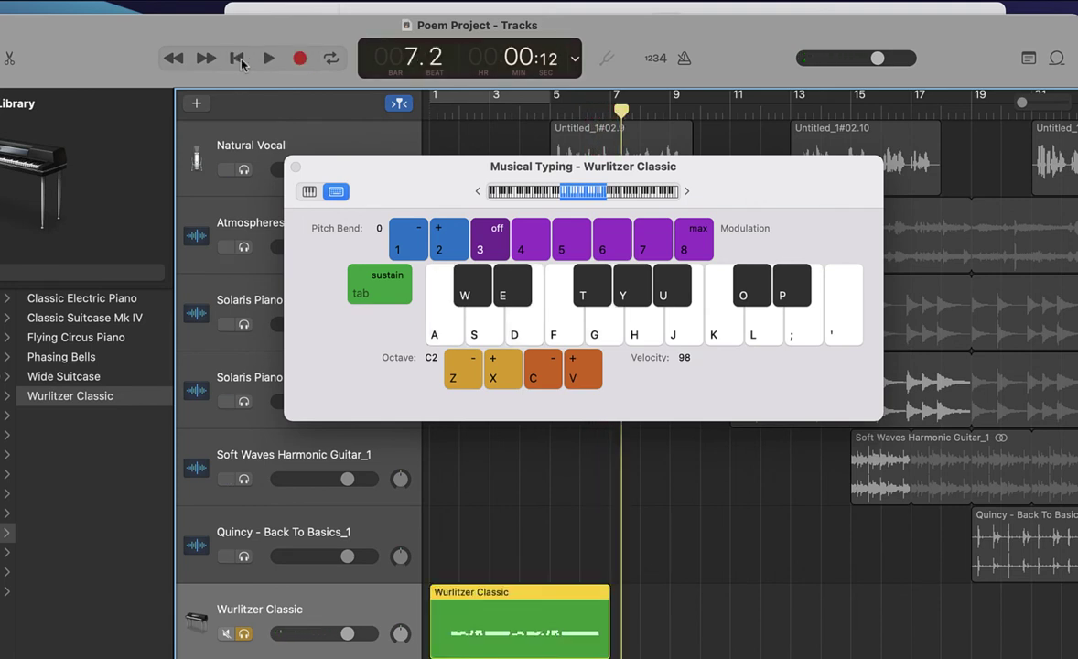
Step: Close the Musical Typing window and play back the recorded Wurlitzer Classic region from the project start
click(296, 167)
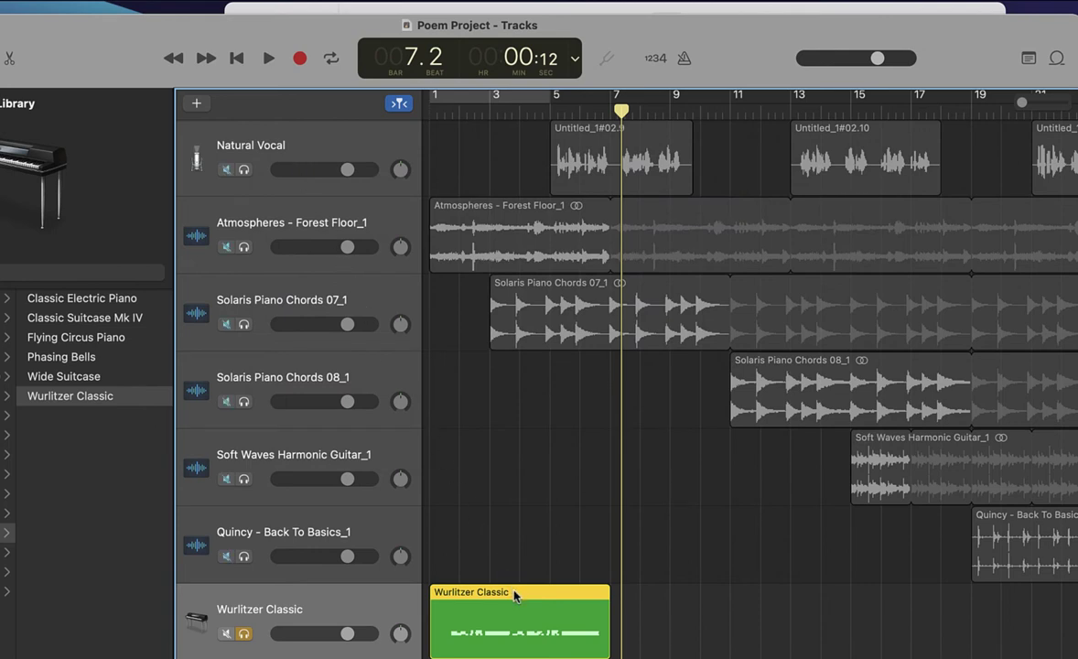
drag(515, 592, 488, 592)
click(241, 64)
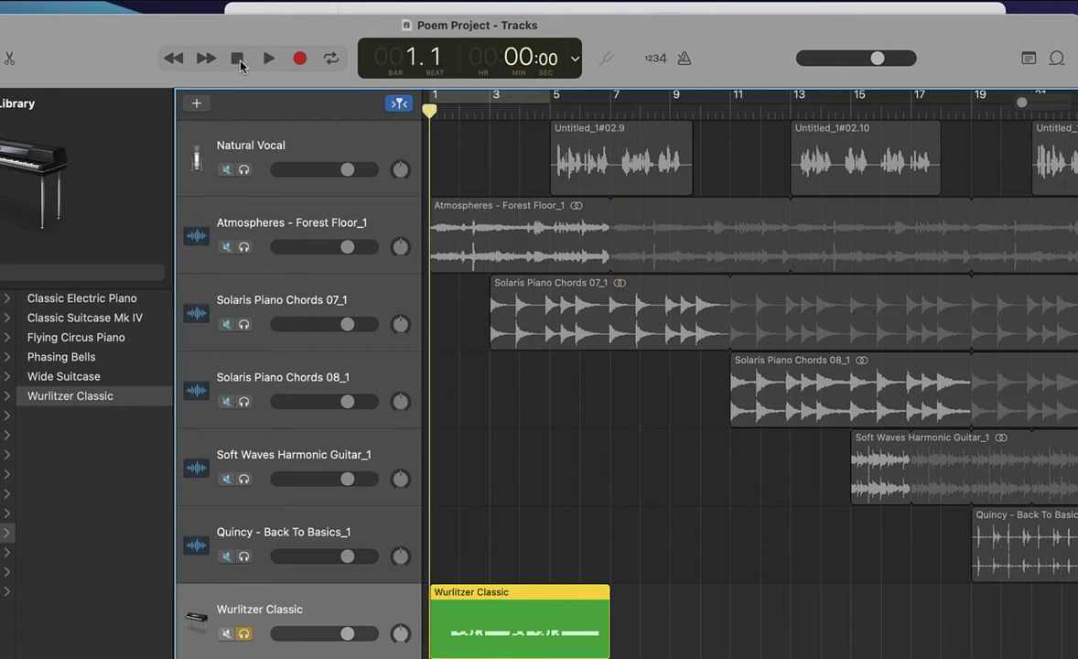
click(269, 59)
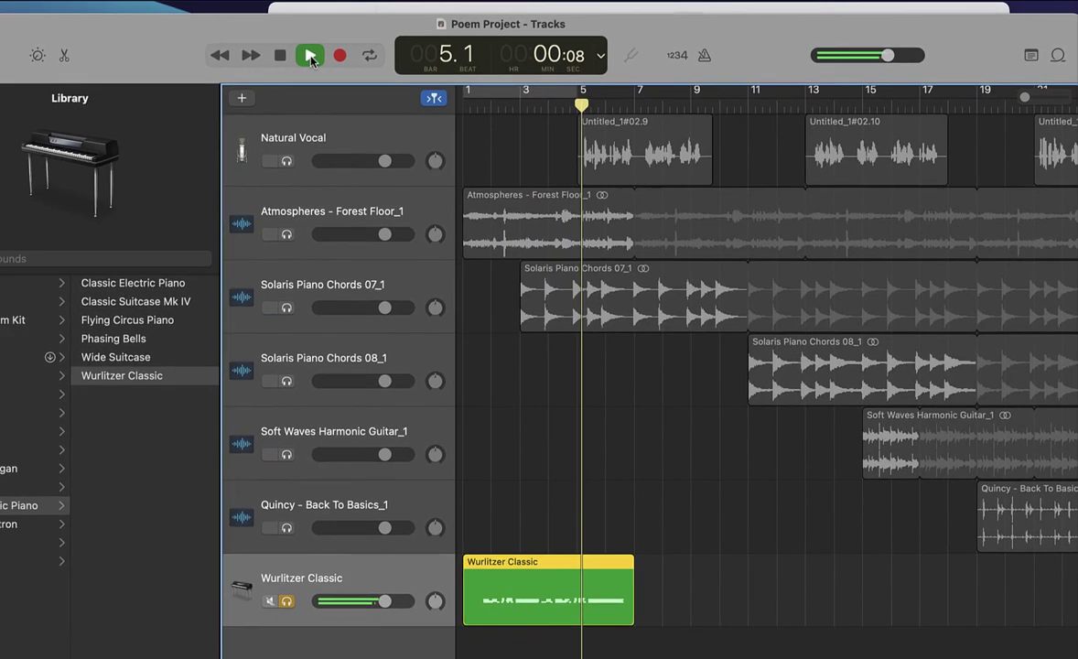
click(300, 54)
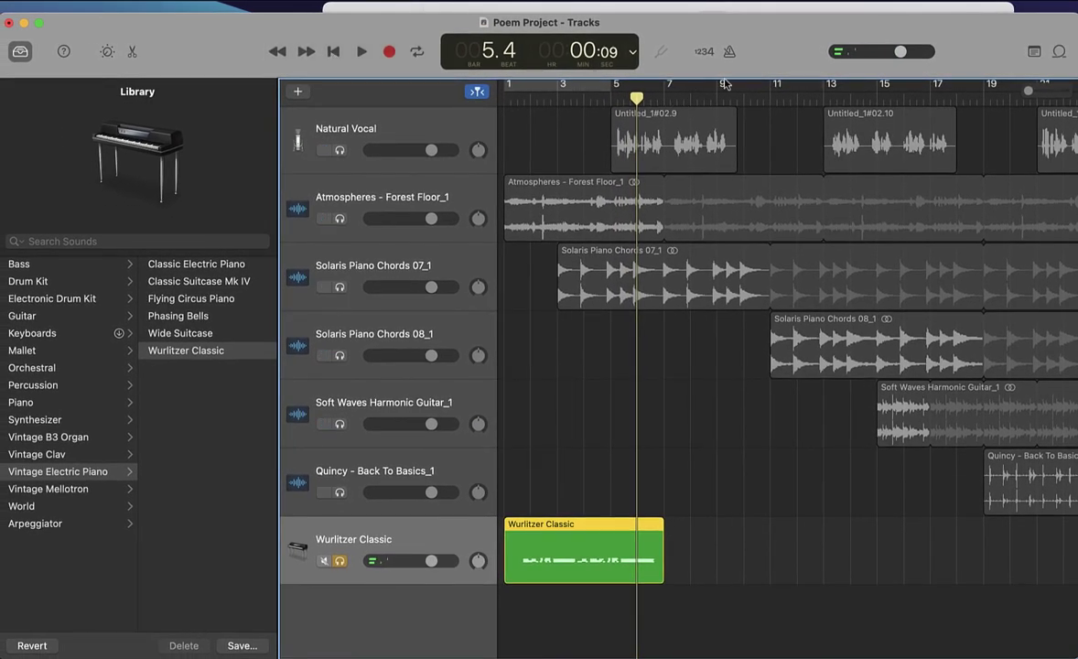
Step: Turn on the metronome click
click(729, 52)
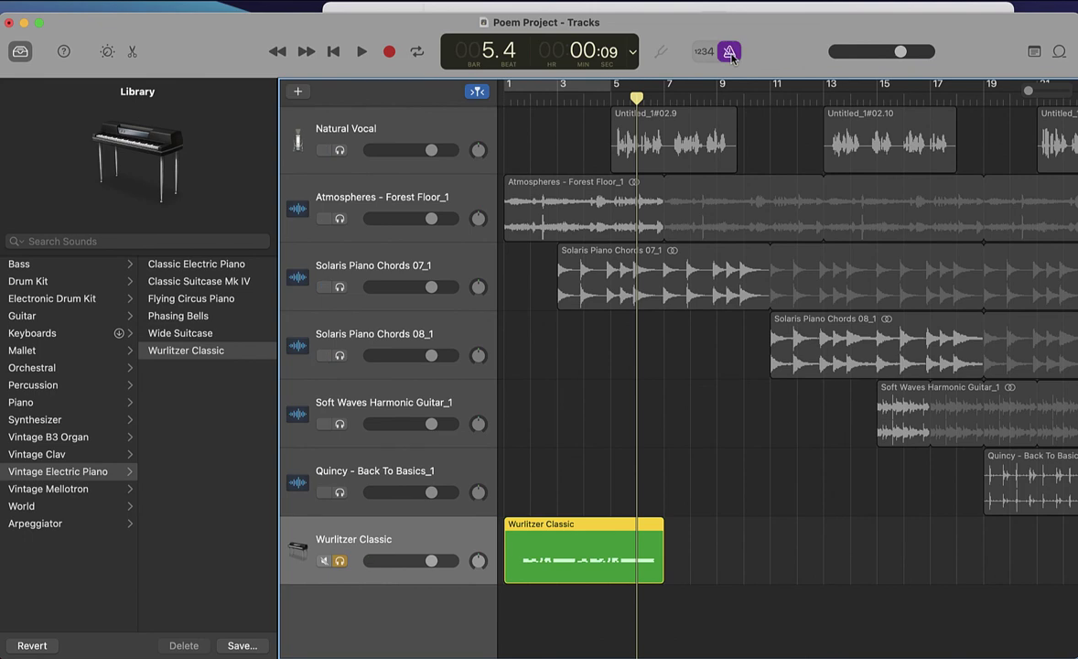